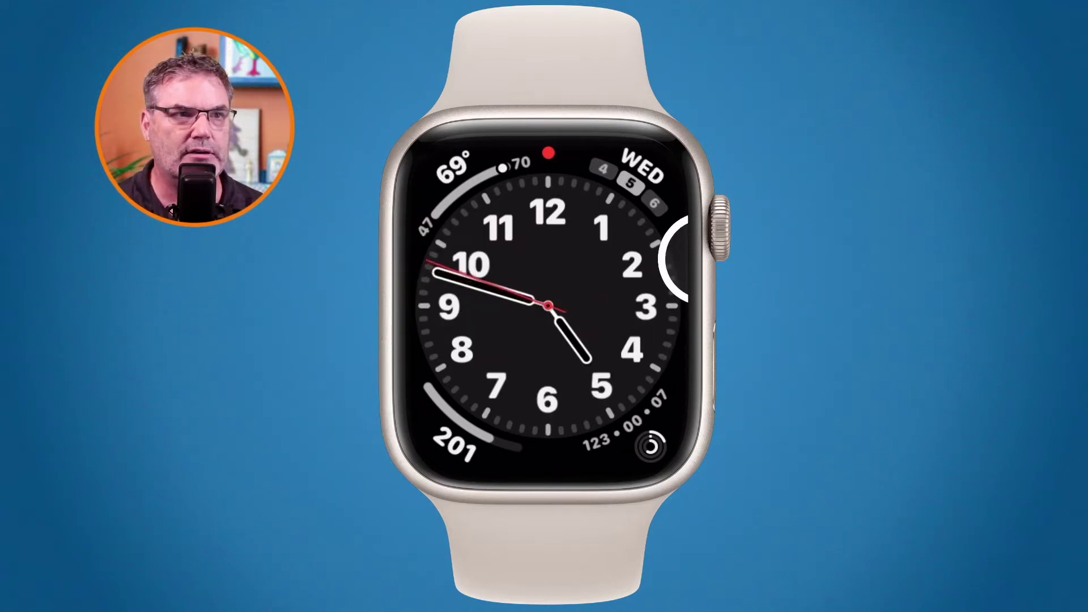
Step: Open the watch's app list, look at its Grid View and List View options, and cancel out of them
click(686, 228)
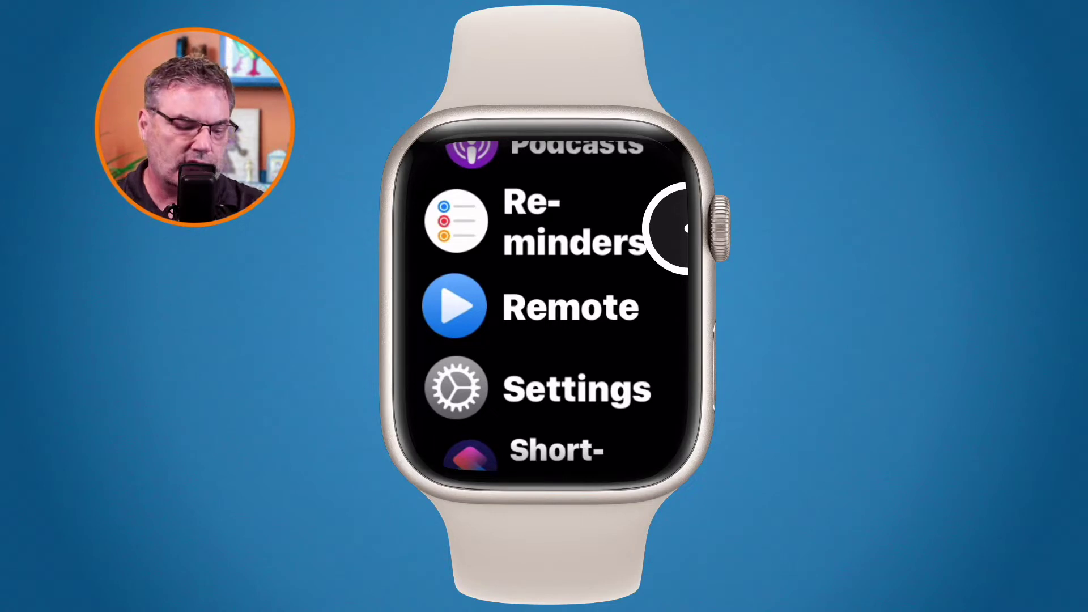
click(668, 229)
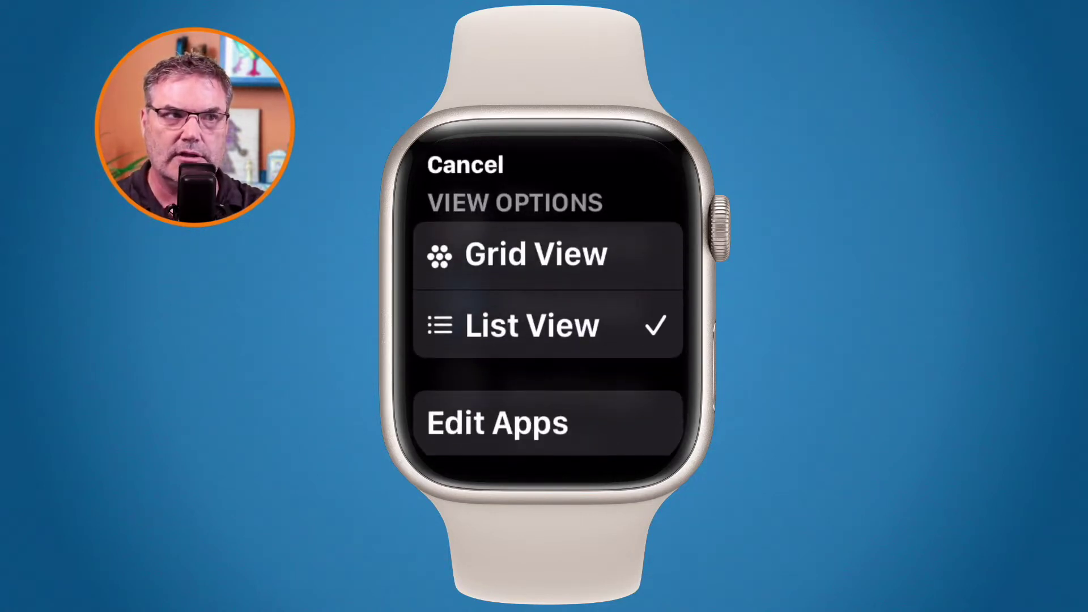
click(495, 268)
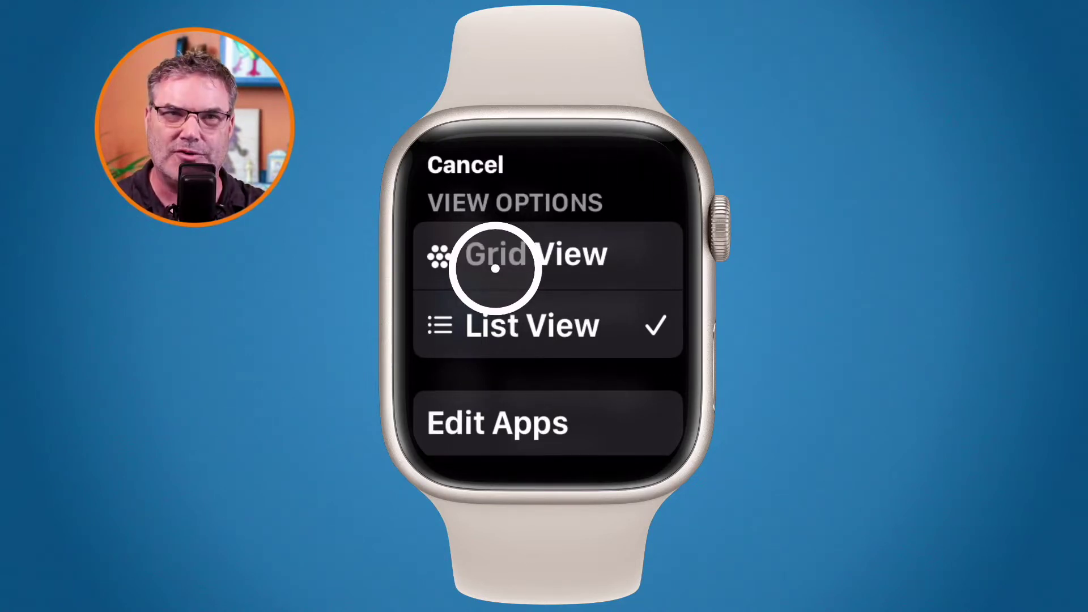
click(522, 313)
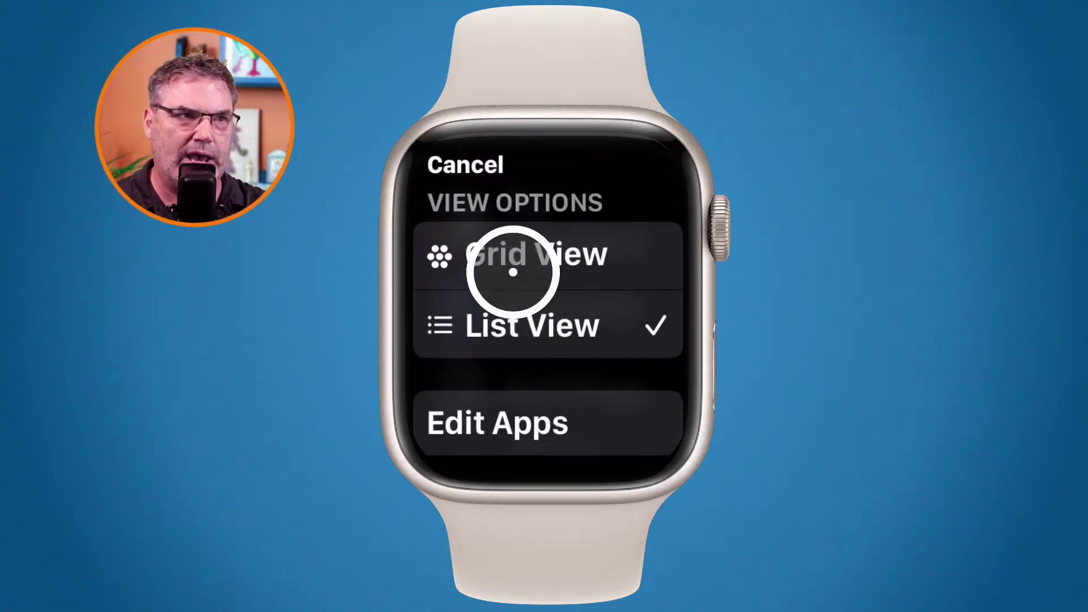
click(460, 159)
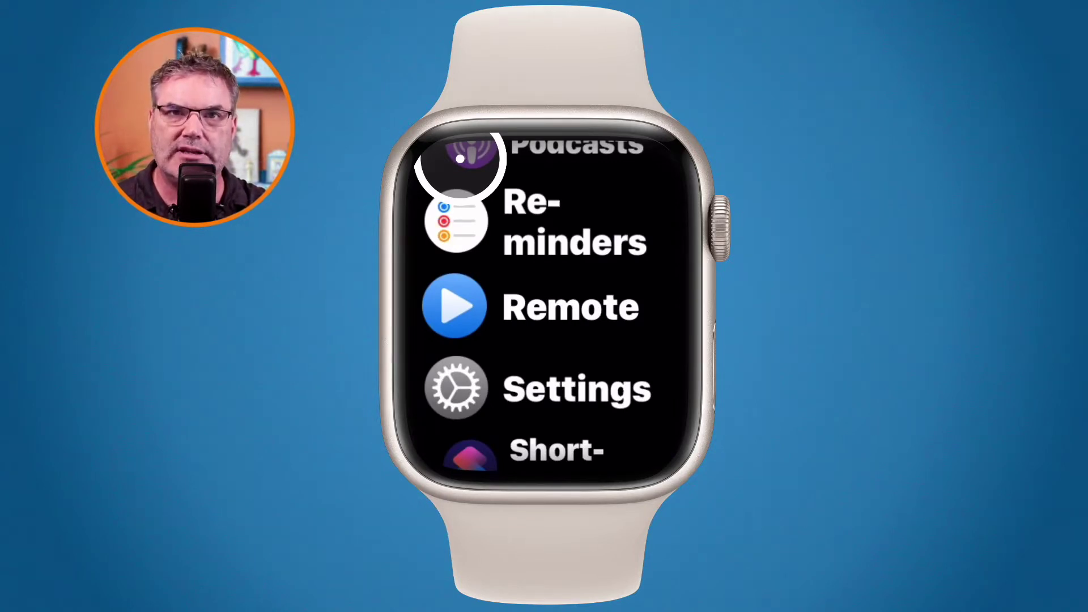
Step: Find Settings in the watch's app list and open it
scroll(460, 159, down, 10)
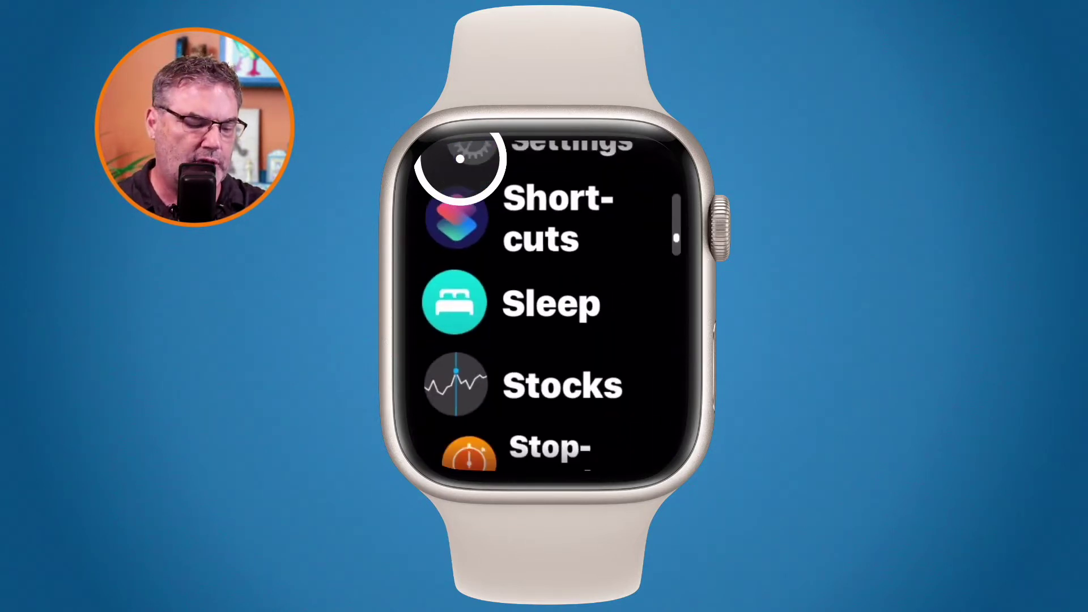
scroll(672, 218, down, 1)
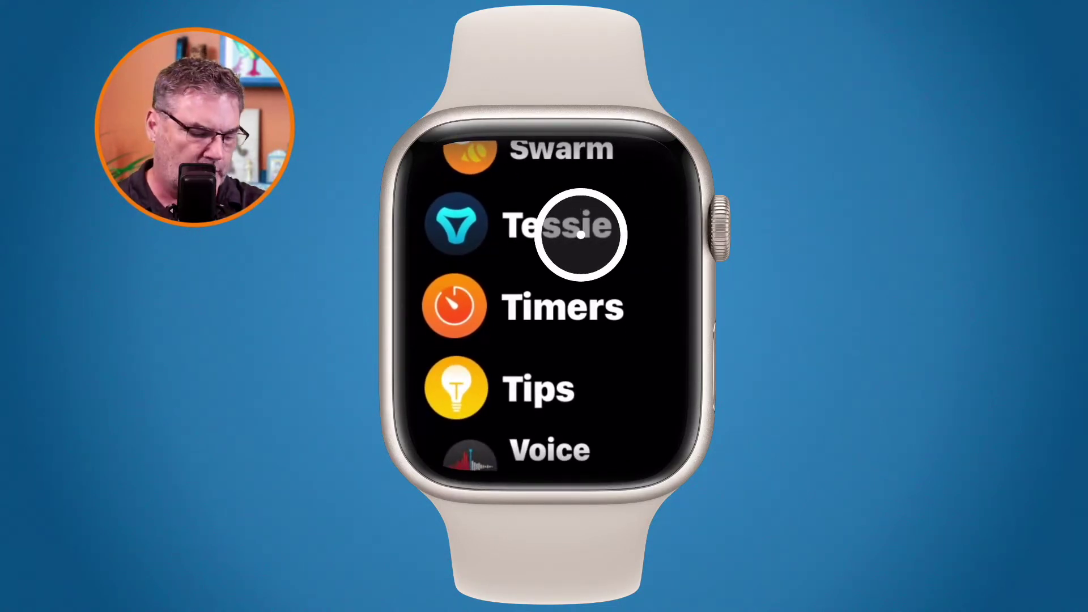
scroll(581, 235, up, 10)
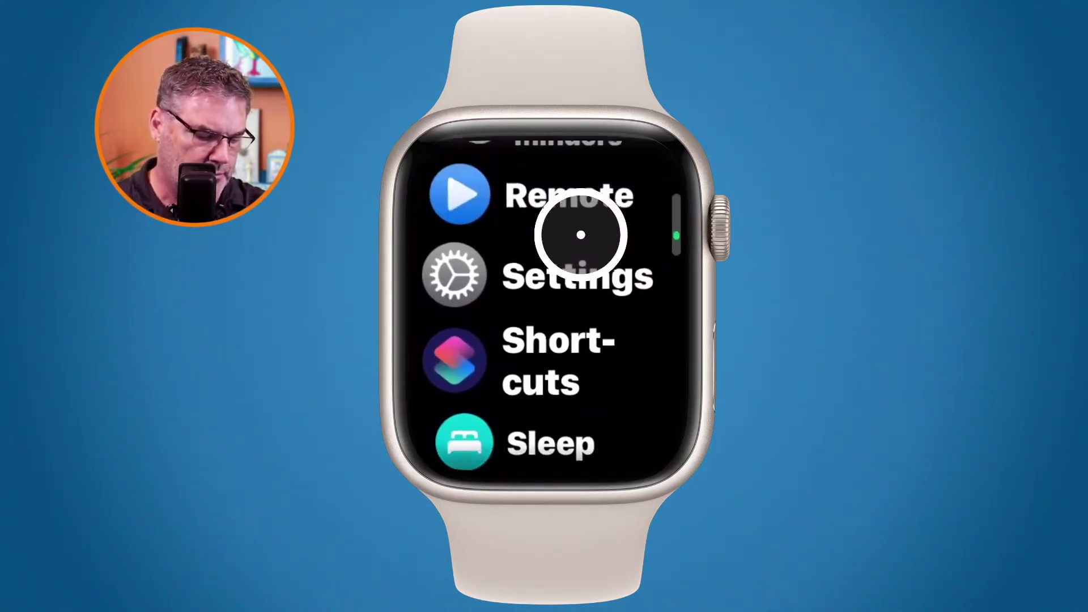
scroll(581, 235, up, 2)
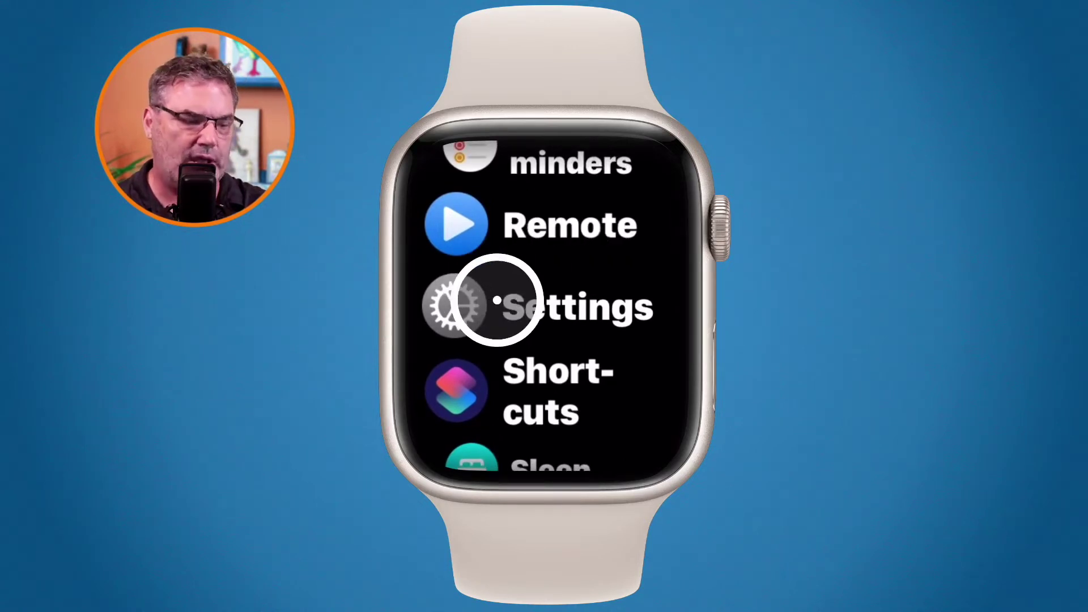
click(497, 301)
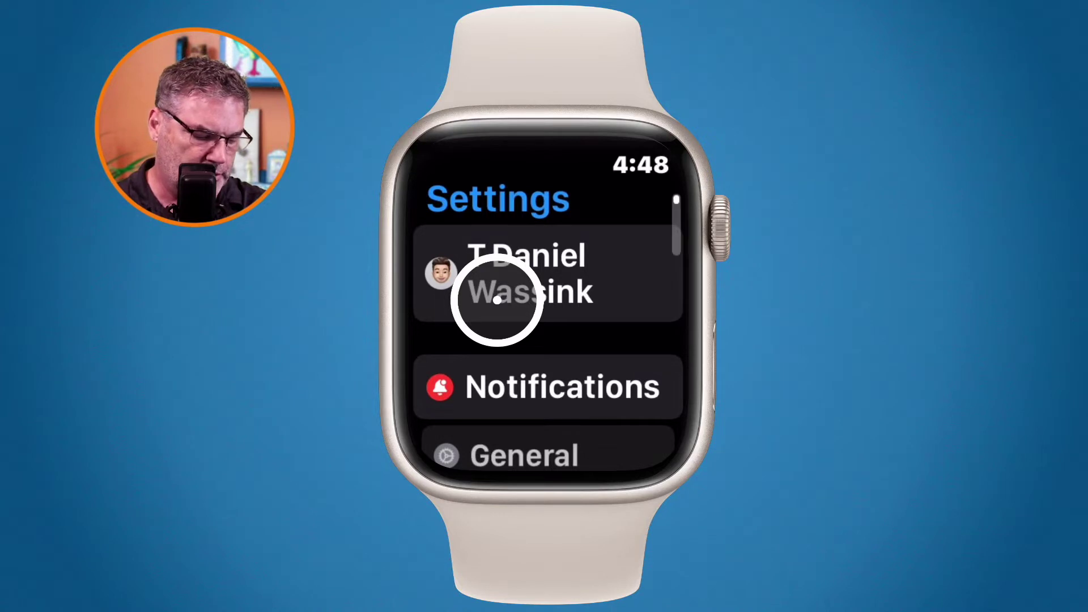
Step: Open the Always On settings under Display & Brightness and locate the Always On switch
scroll(496, 301, down, 10)
scroll(497, 300, down, 4)
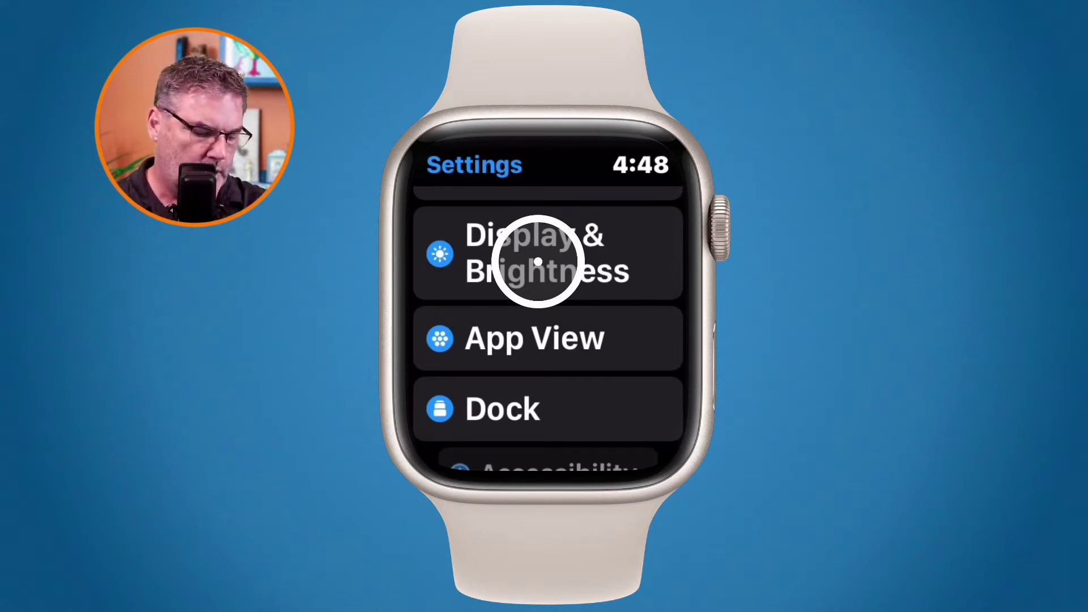
click(538, 262)
scroll(538, 262, down, 5)
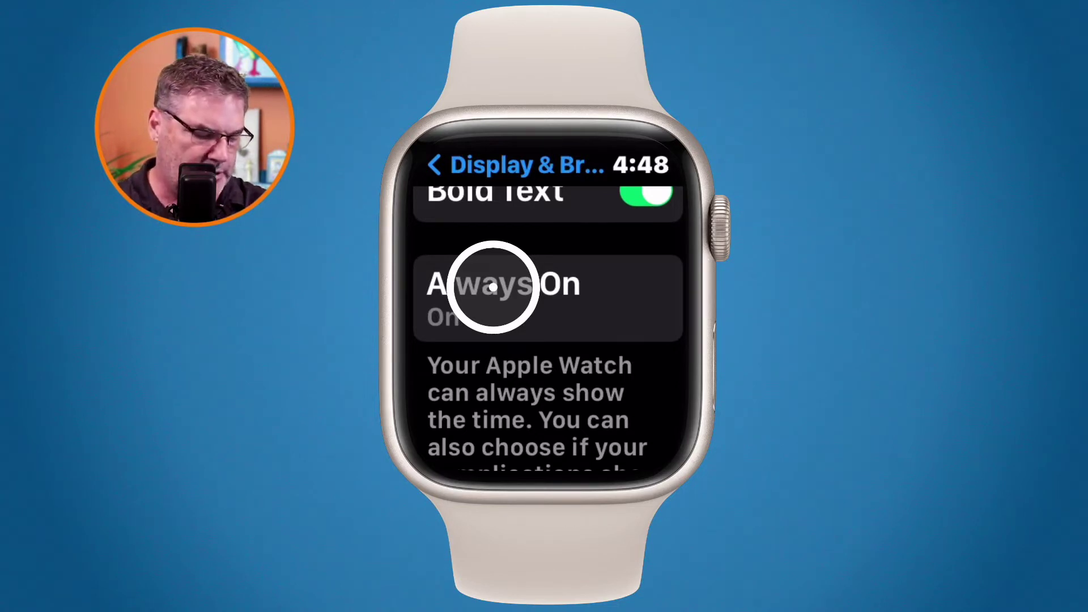
click(494, 288)
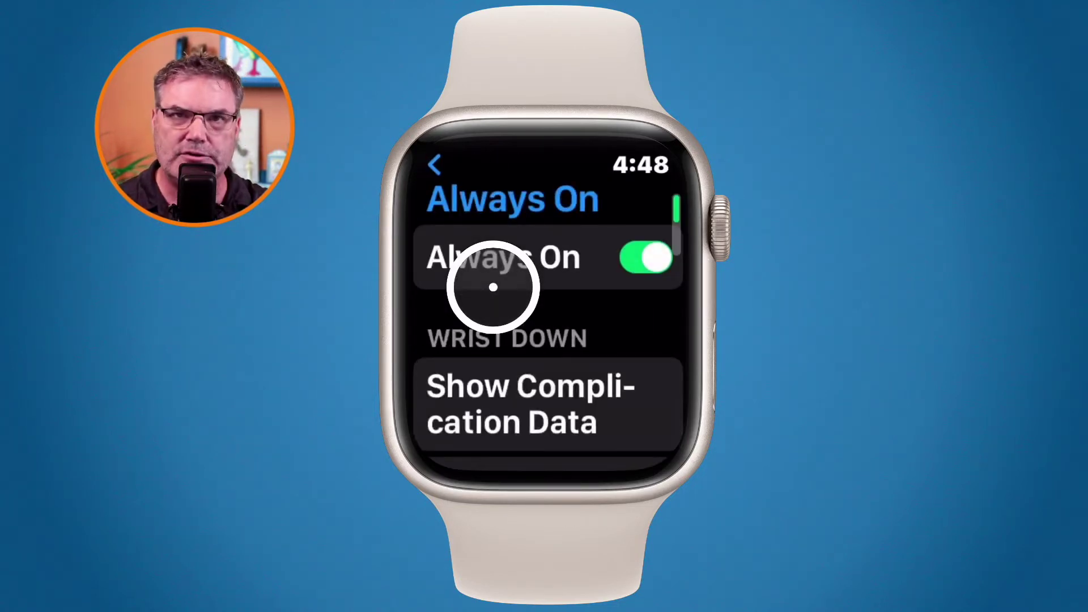
click(644, 260)
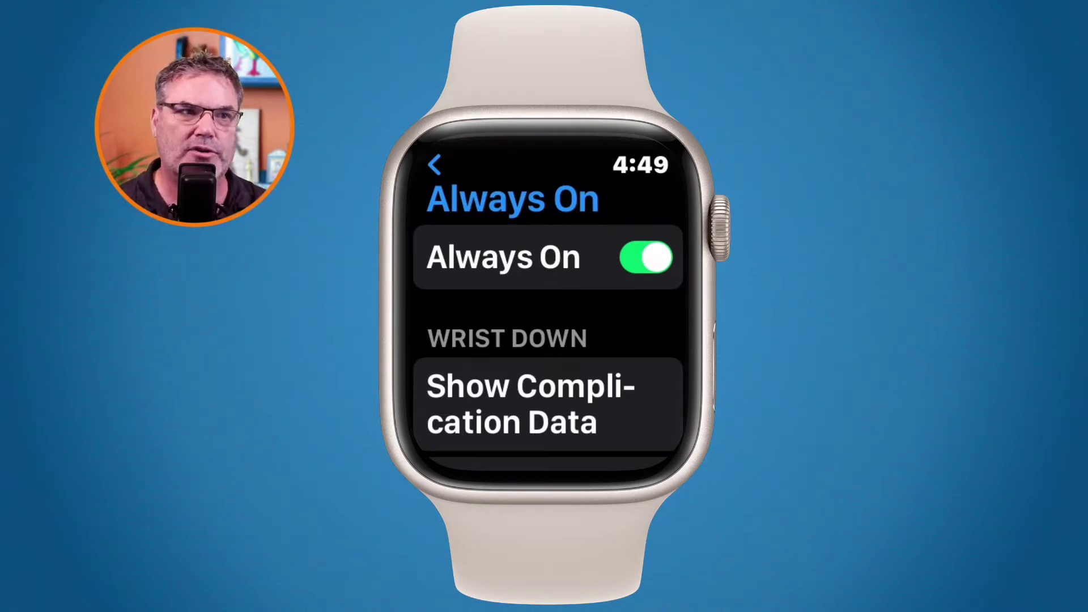
click(644, 259)
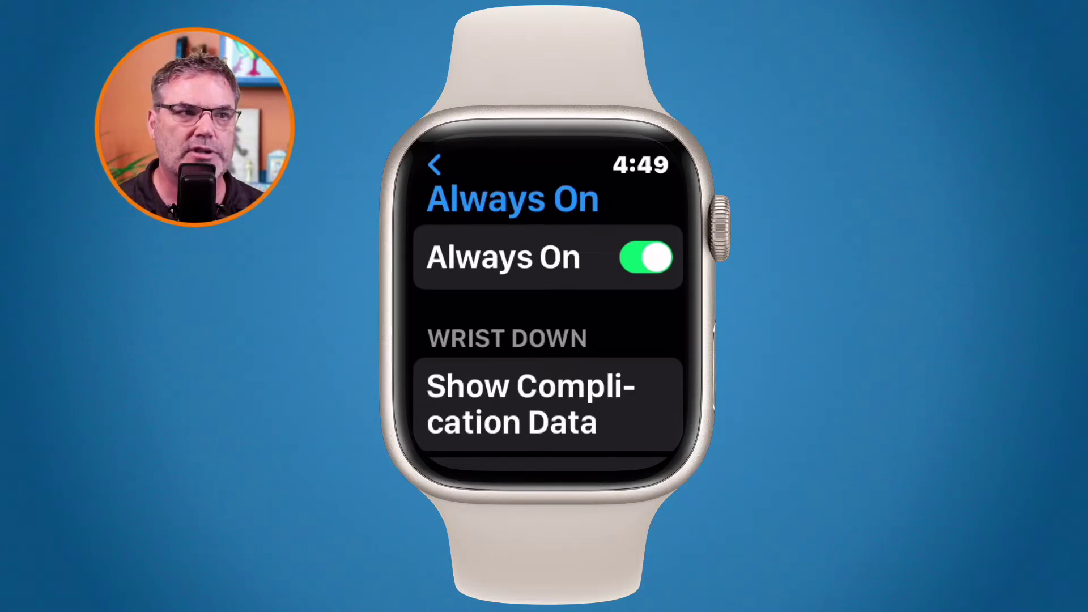
Step: Review the Show Complication Data switch and its per-app options for wrist down, and return to Always On
scroll(548, 317, down, 5)
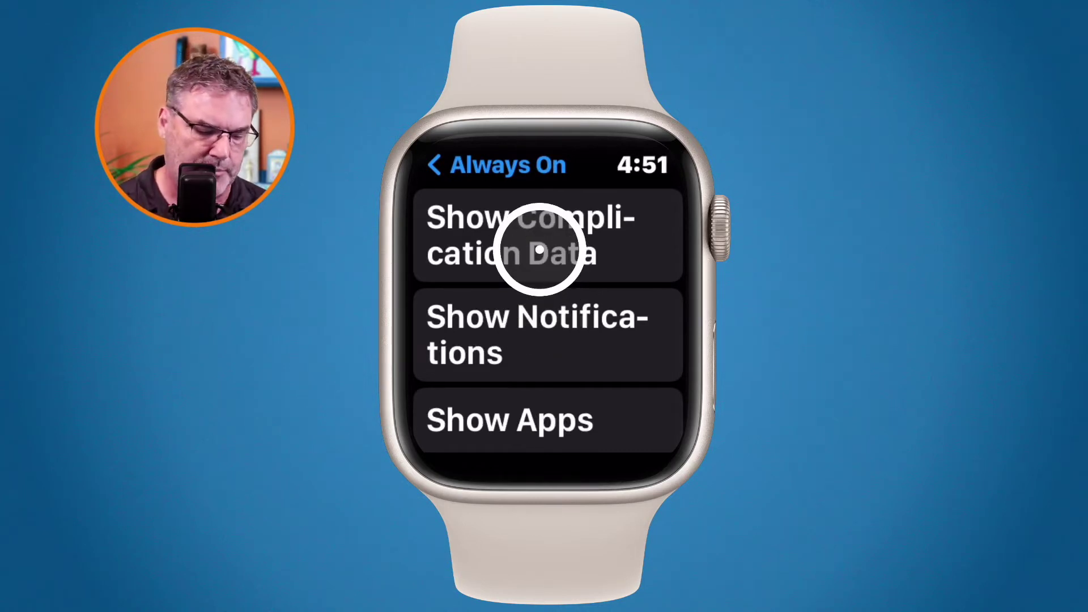
click(540, 250)
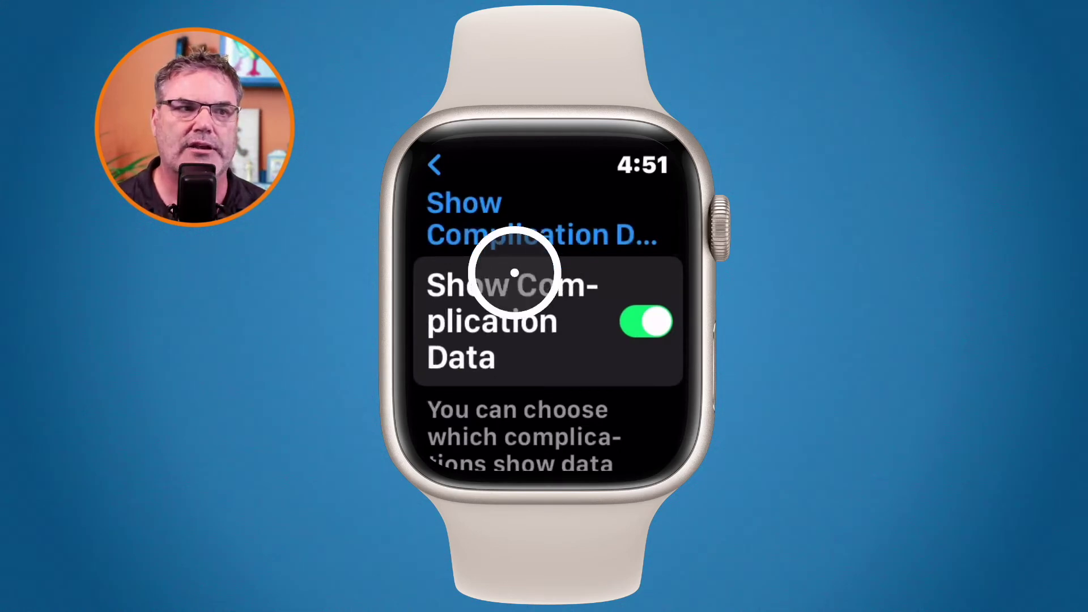
click(623, 315)
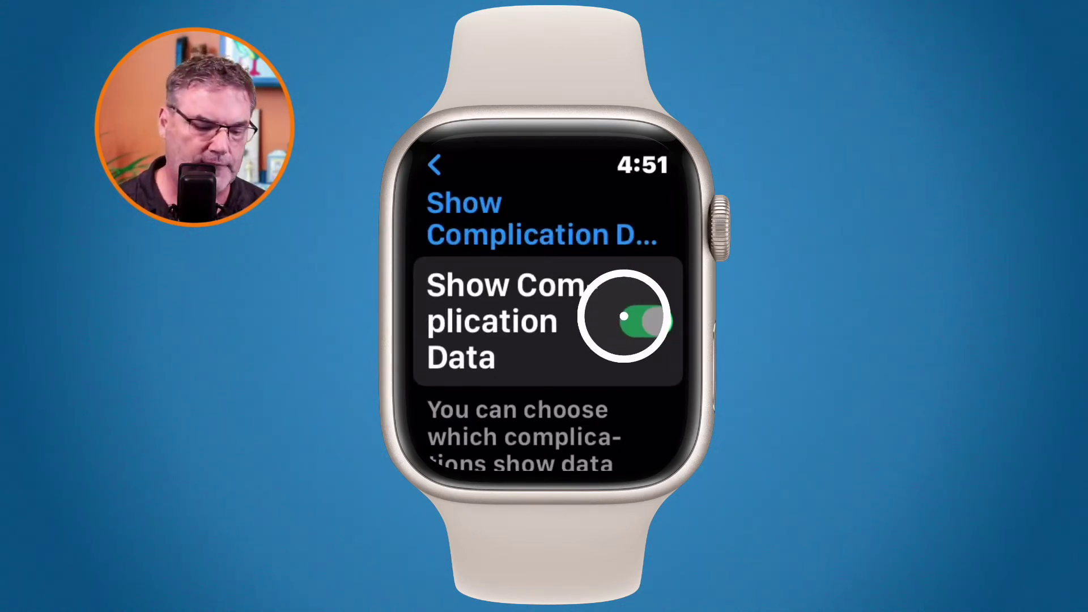
scroll(623, 316, down, 5)
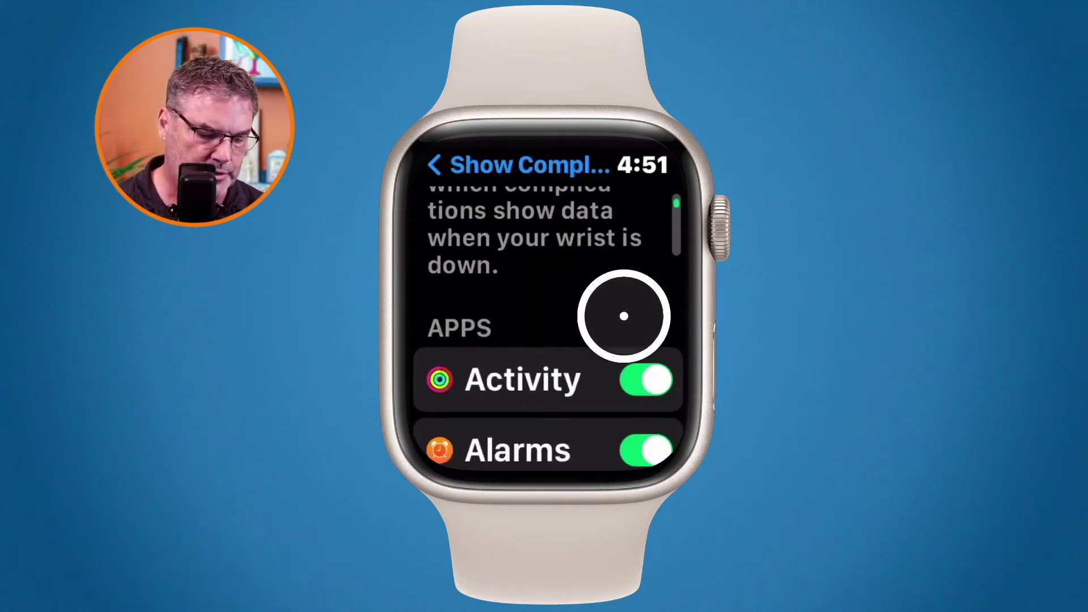
click(624, 316)
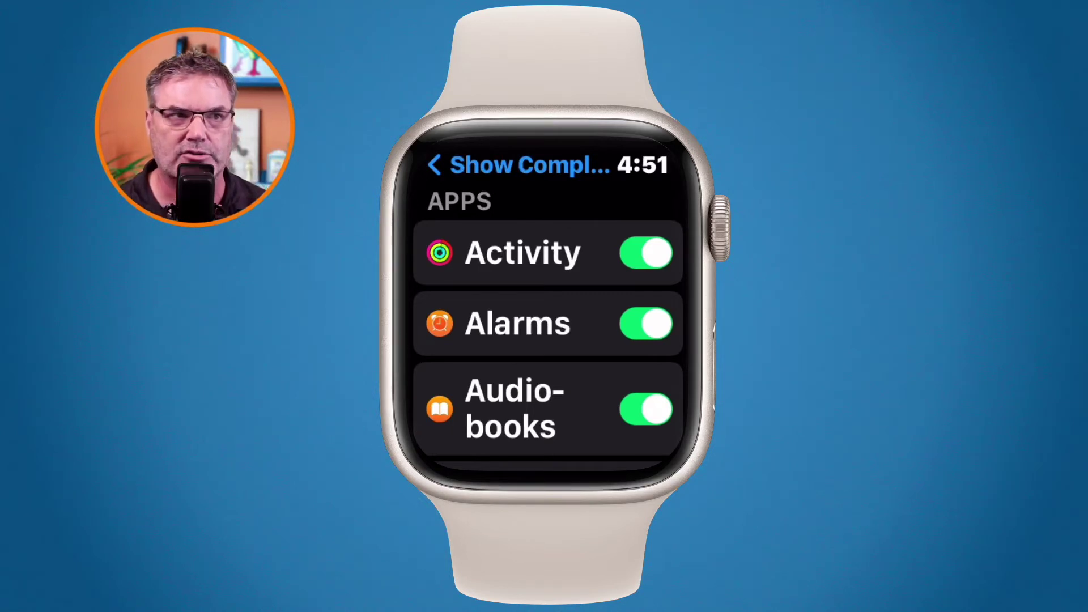
click(624, 295)
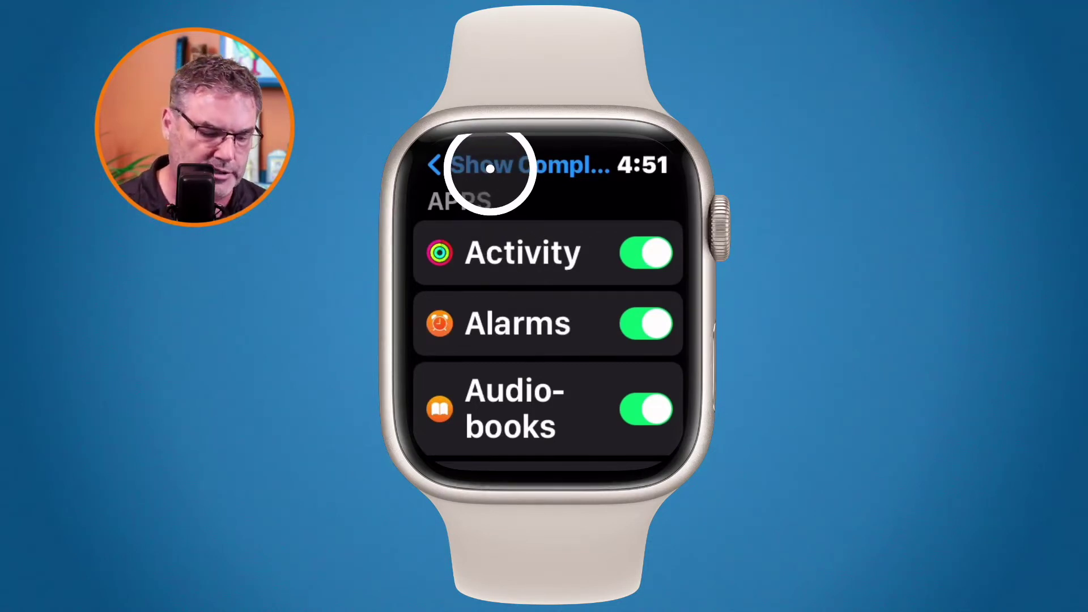
click(490, 168)
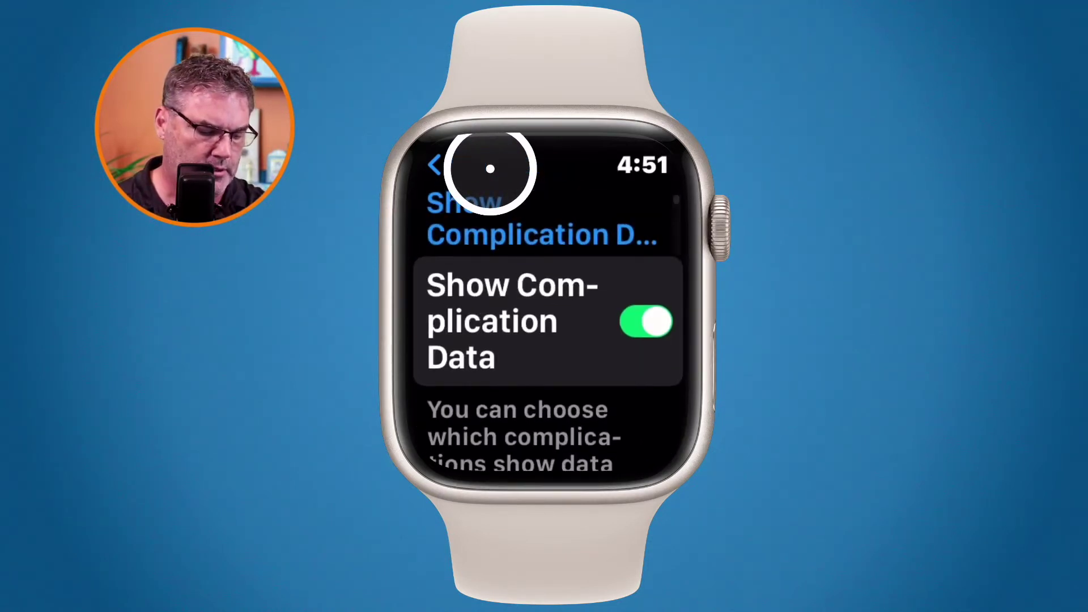
click(429, 164)
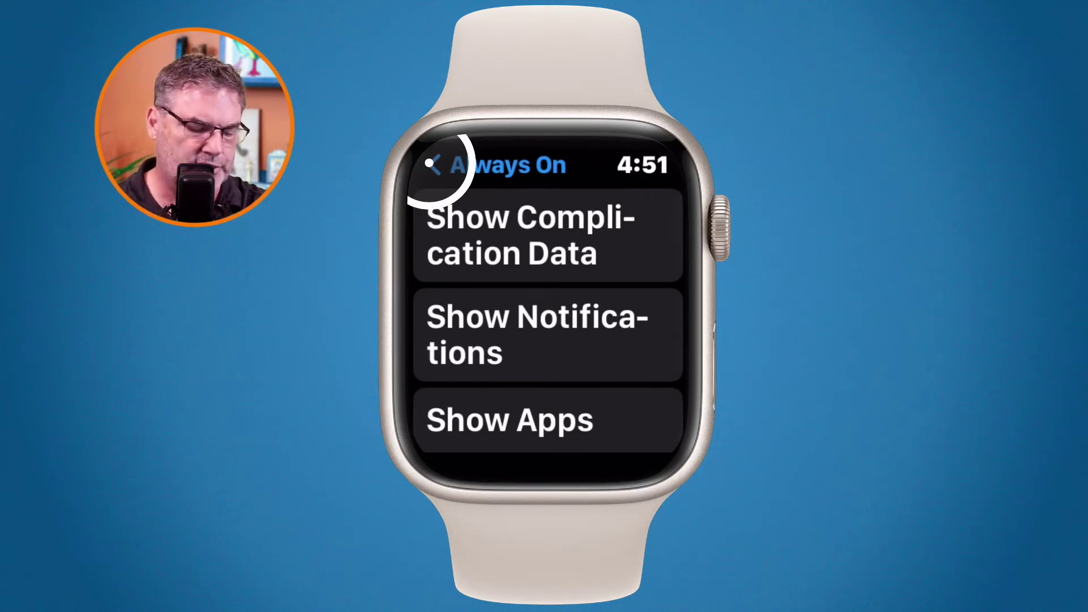
Step: Review the Show Notifications switch and its per-app list for wrist down, and return to Always On
click(526, 317)
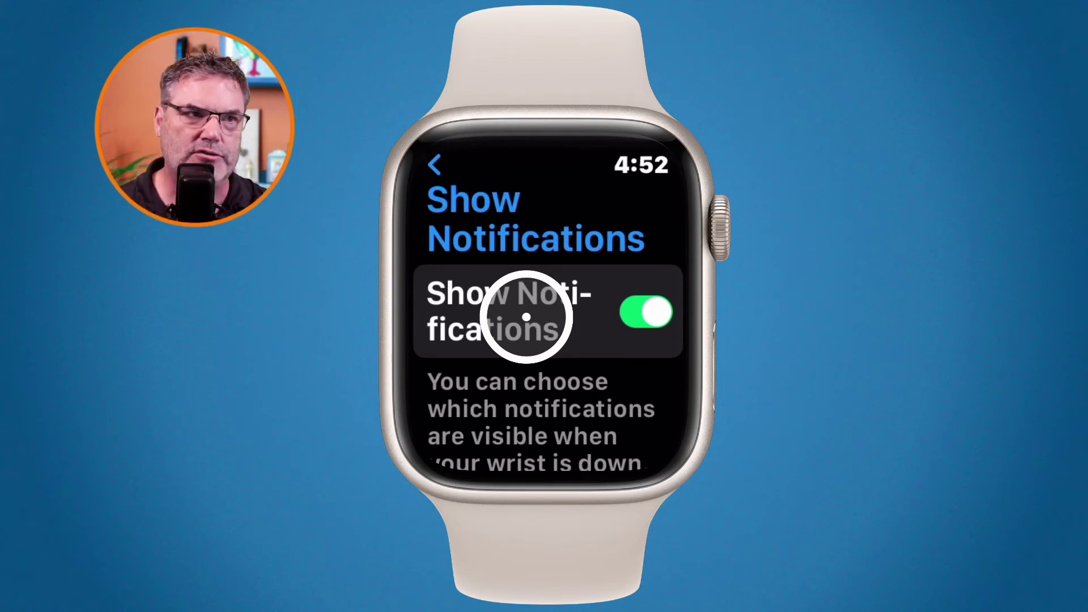
click(652, 306)
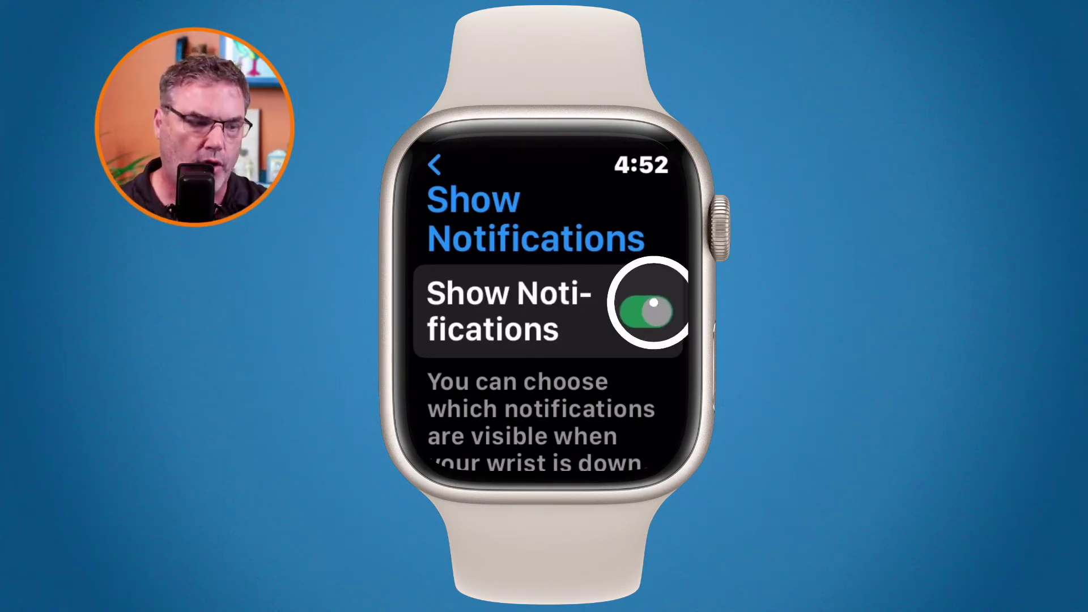
scroll(654, 303, down, 10)
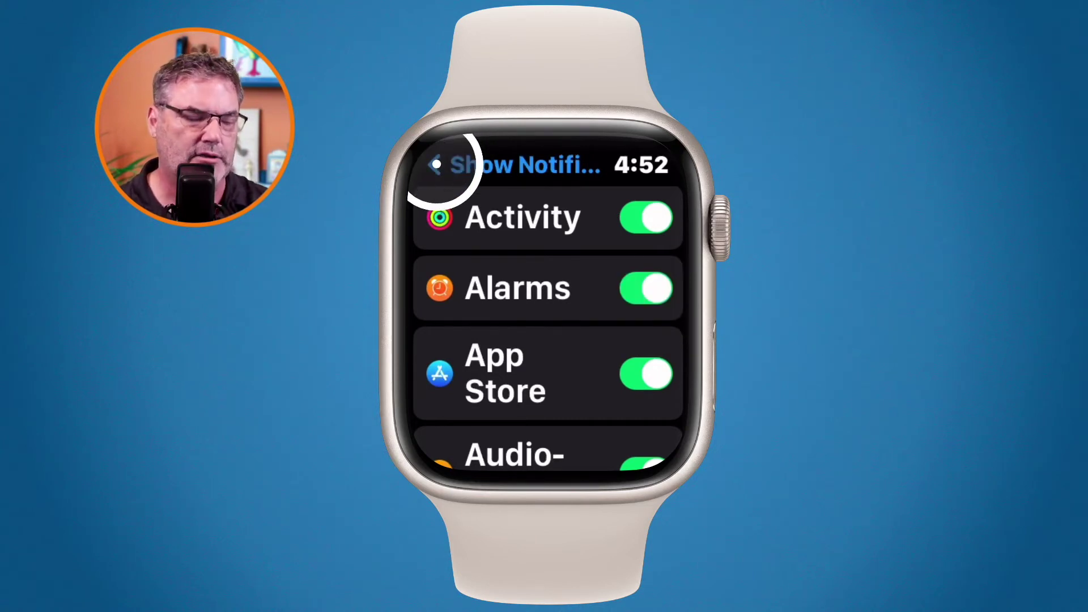
click(436, 165)
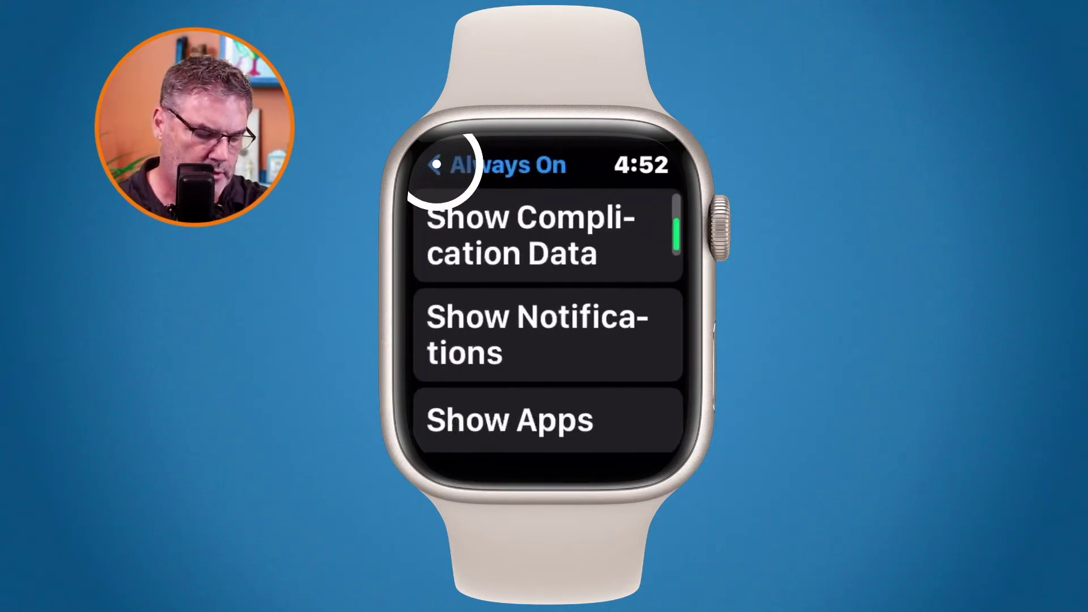
Step: Review the Show Apps switch and its per-app list for wrist down, and leave the Always On settings
scroll(436, 164, up, 5)
scroll(436, 164, down, 5)
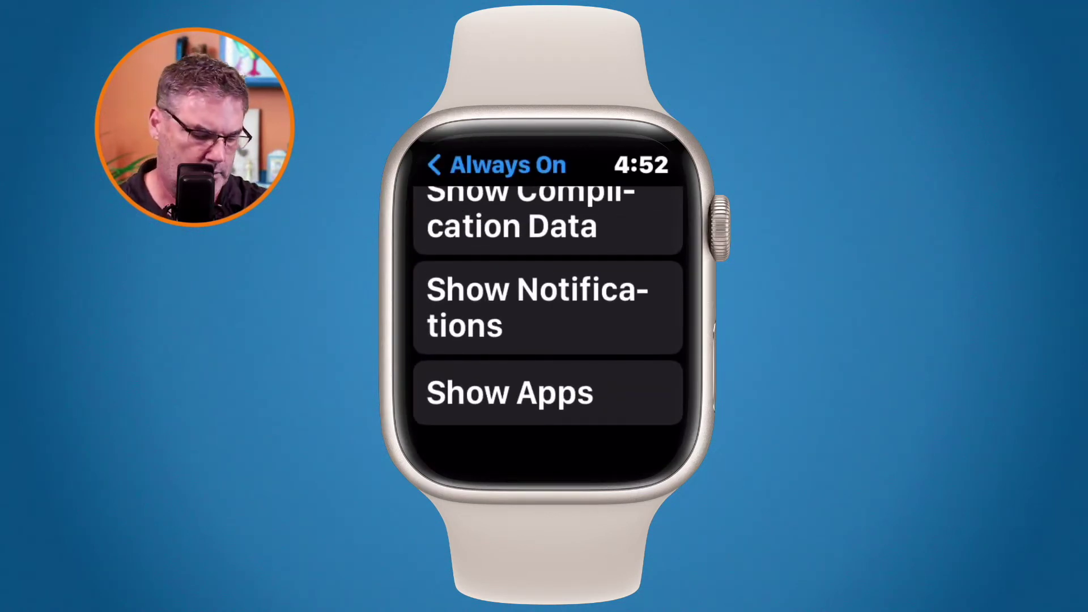
click(510, 393)
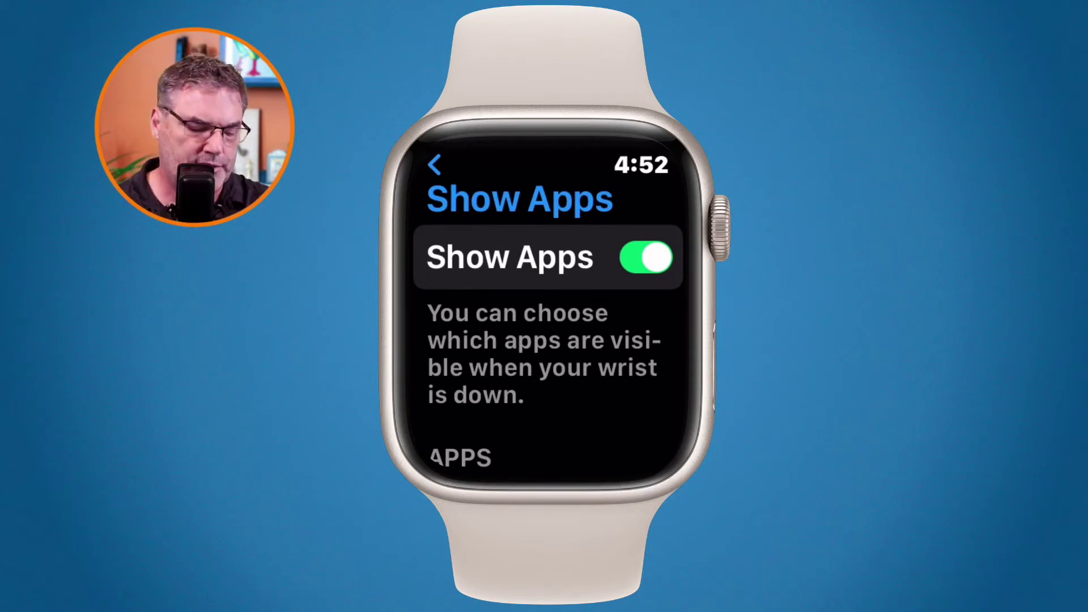
scroll(548, 329, down, 5)
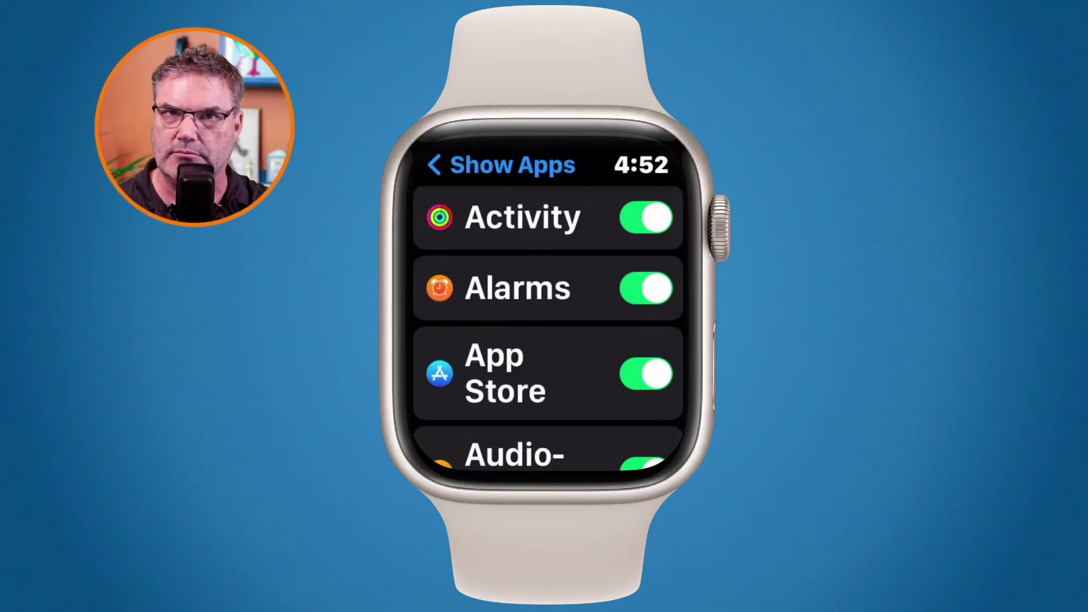
scroll(548, 329, up, 5)
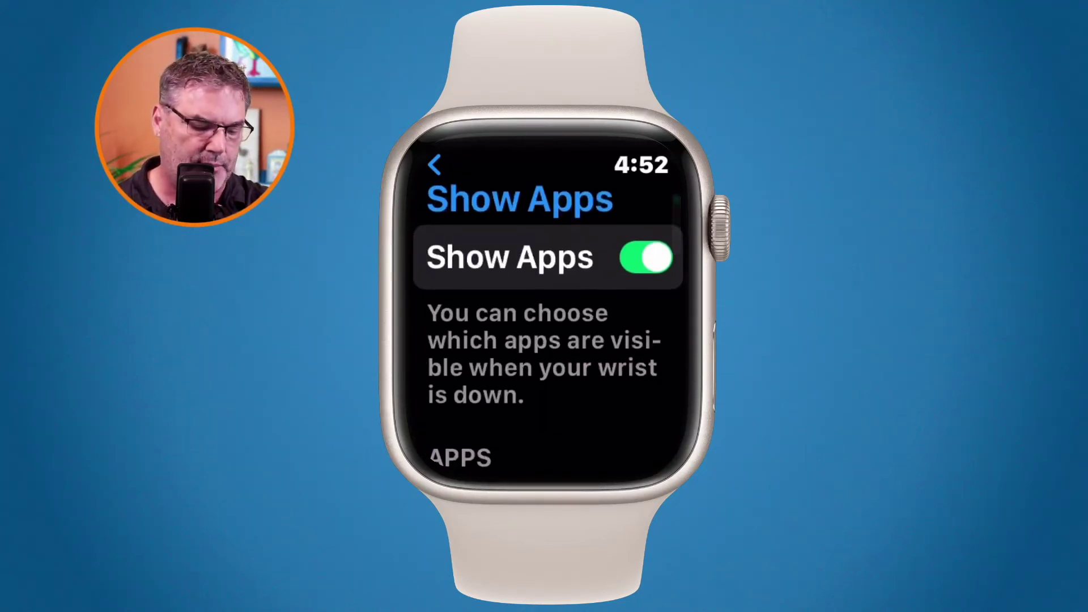
click(435, 165)
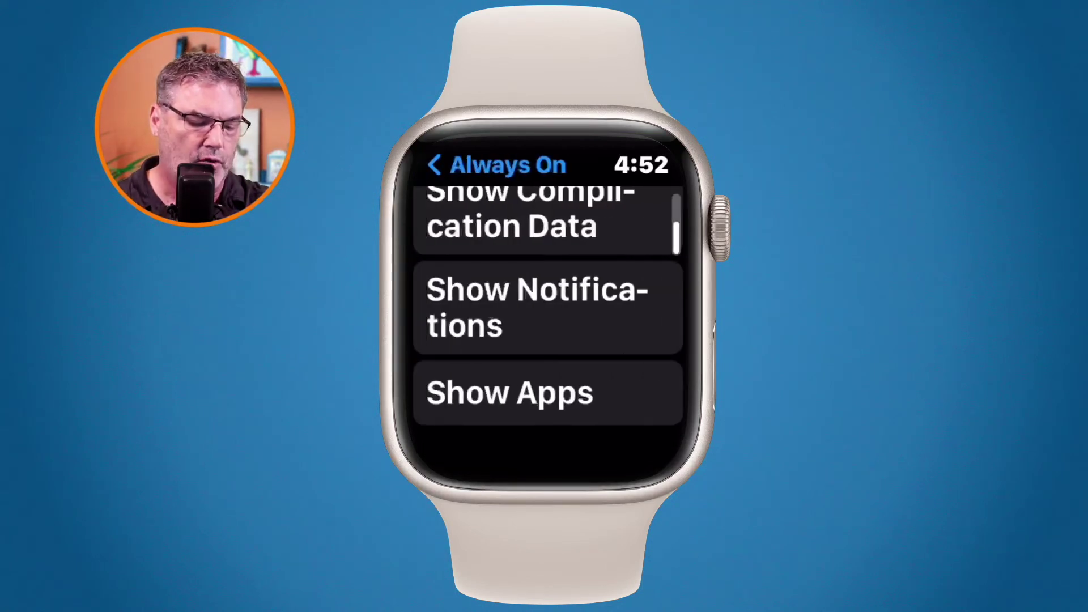
click(435, 165)
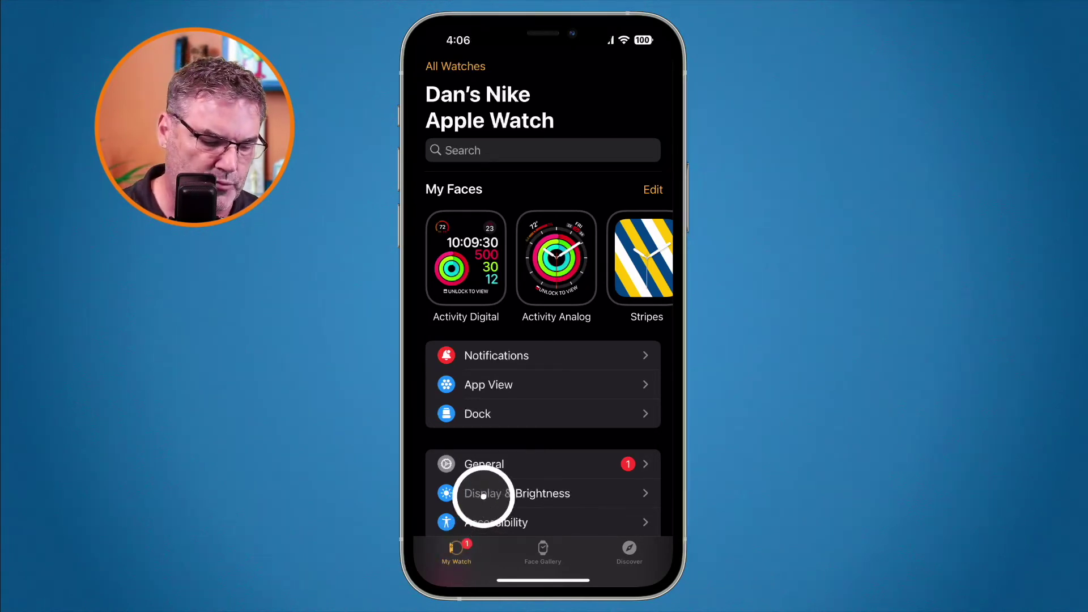
Step: In the iPhone's Watch app, open the Always On settings under Display & Brightness and view the Show Apps options
click(483, 497)
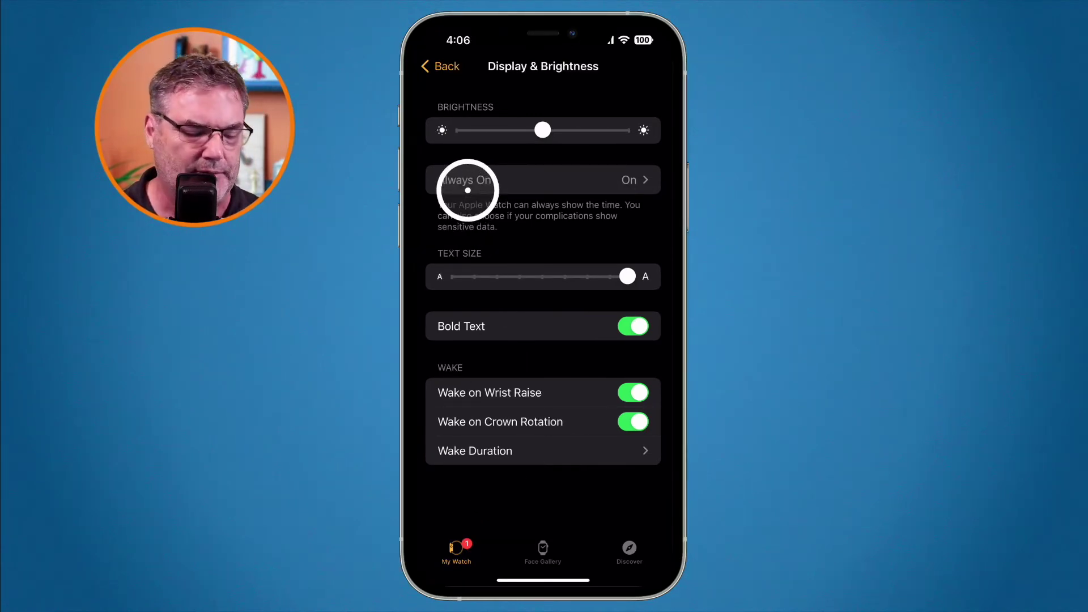
click(468, 190)
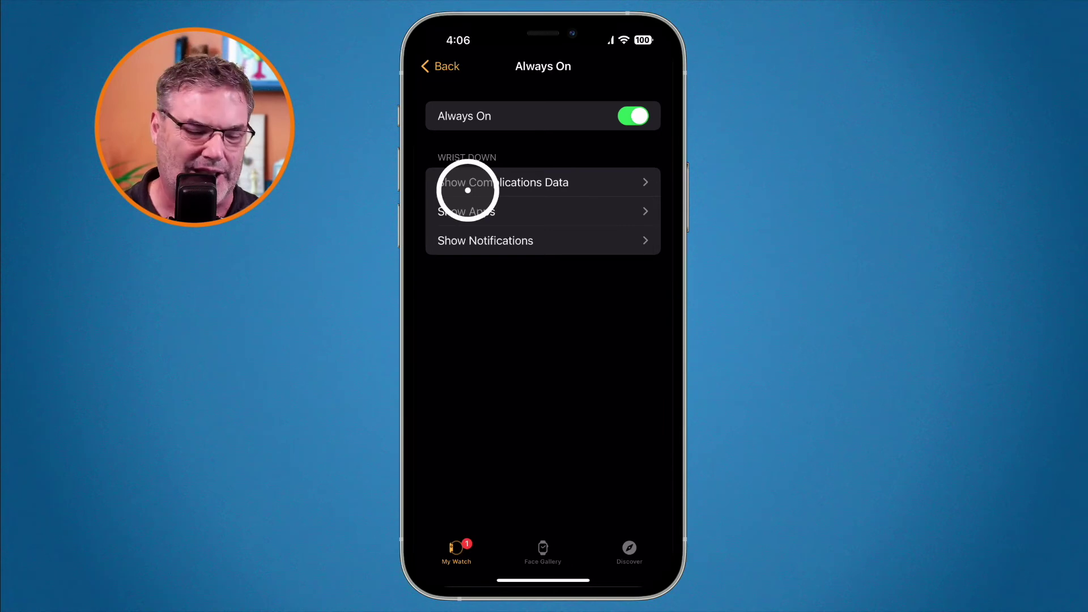
click(620, 114)
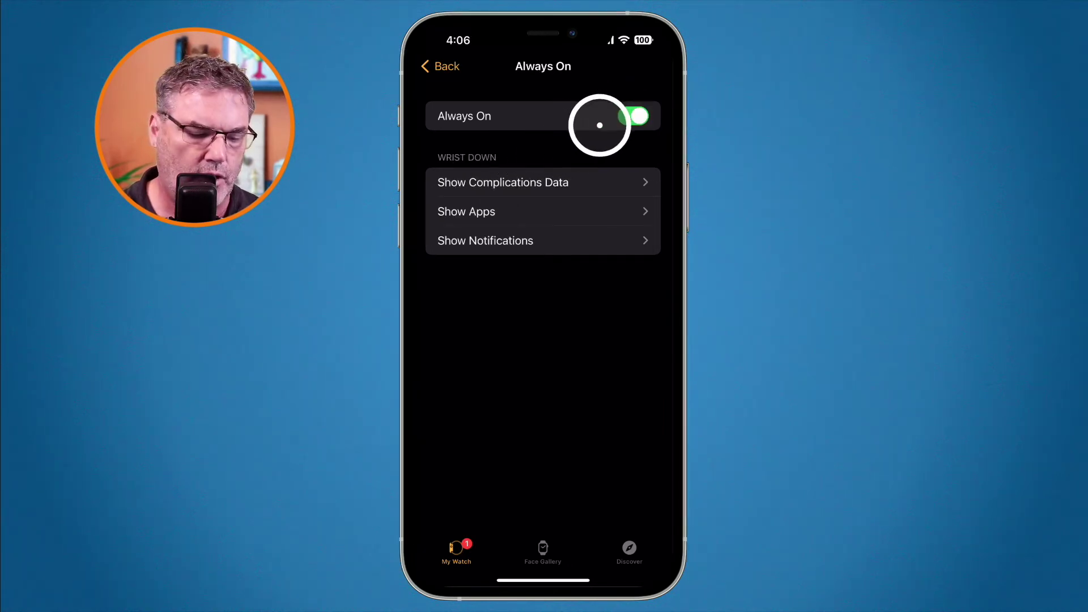
click(489, 206)
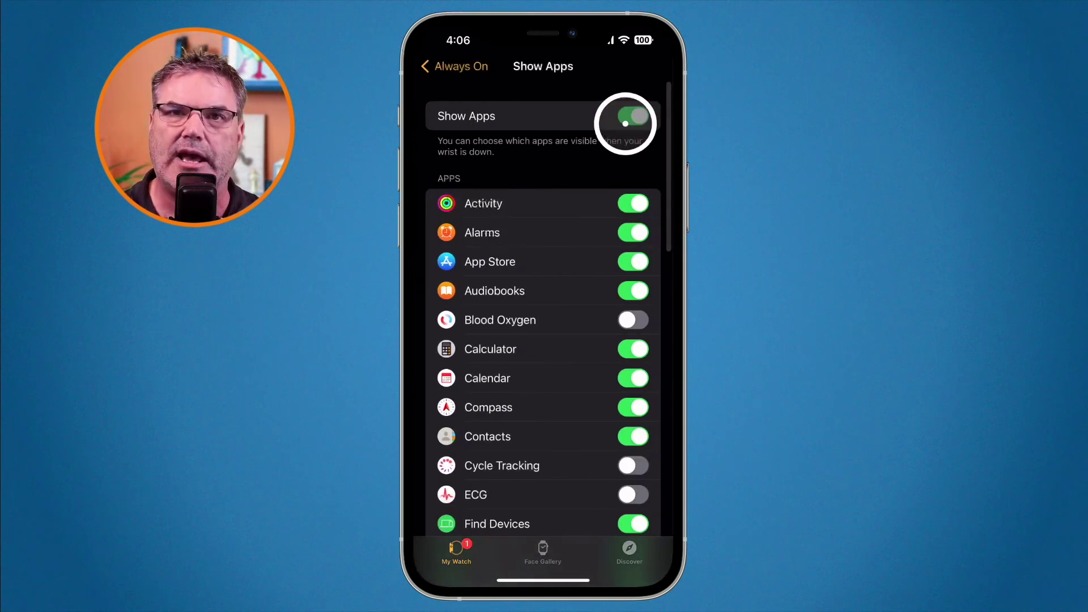